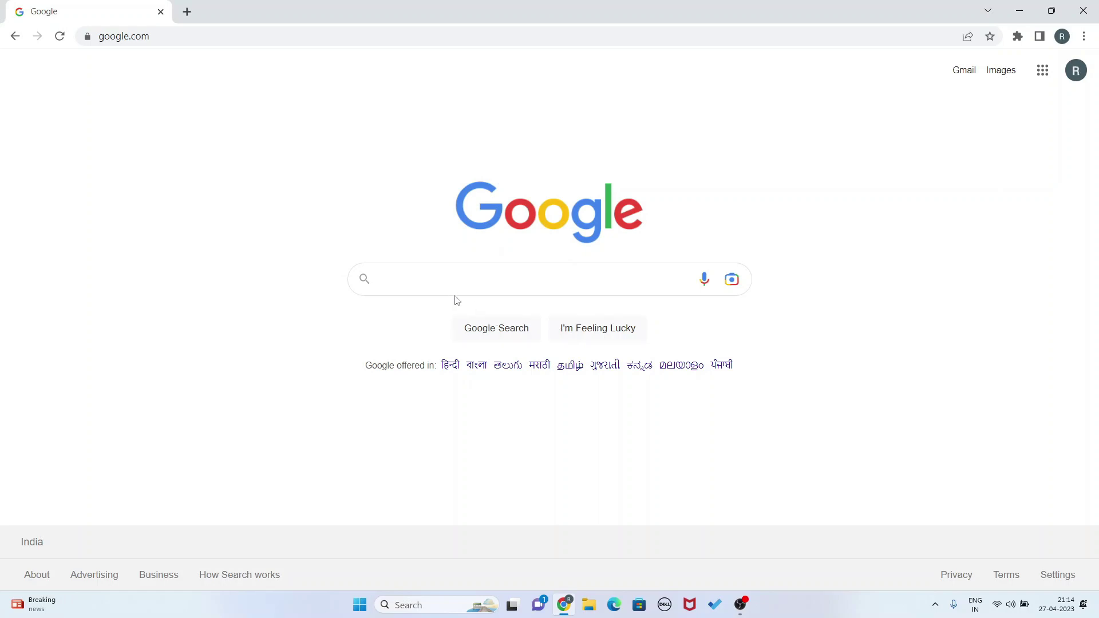
{"action": "type", "text": "ora"}
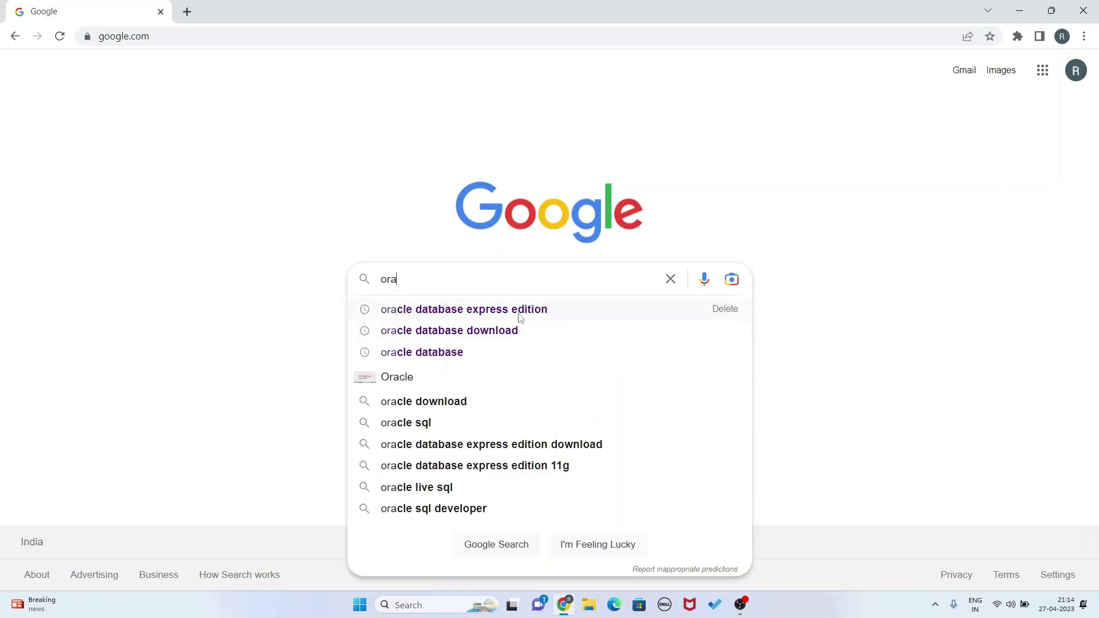
Download OracleXE213_Win64.zip, the Oracle Database 21c XE Windows x64 package, from Oracle's XE downloads page
{"action": "left_click", "coordinate": [498, 312]}
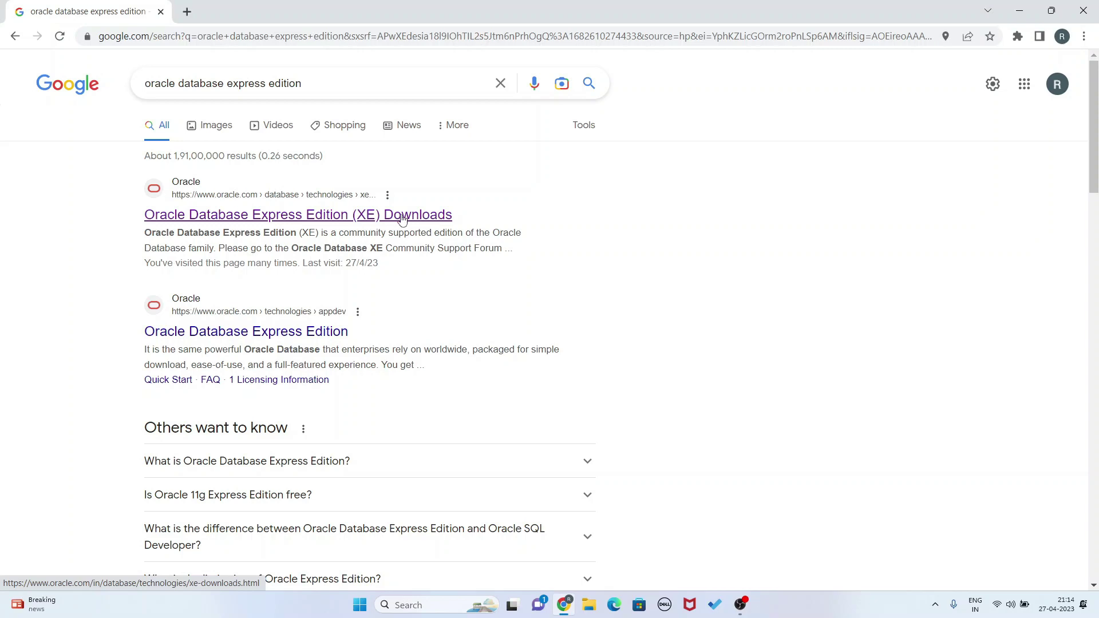
{"action": "left_click", "coordinate": [329, 216]}
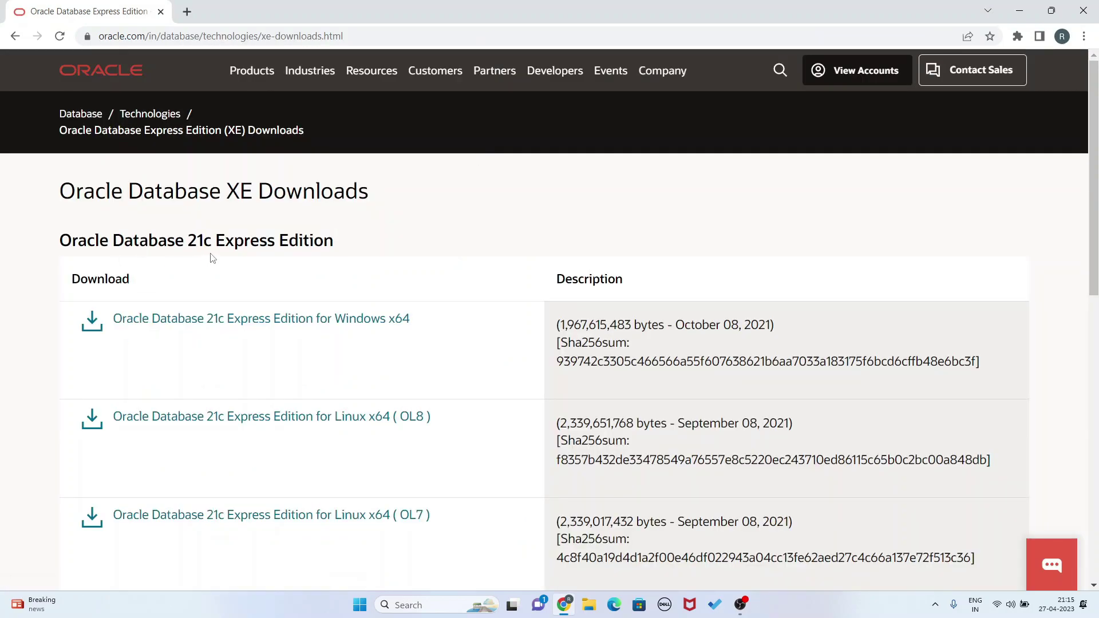
{"action": "scroll", "coordinate": [455, 266], "scroll_direction": "down", "scroll_amount": 1}
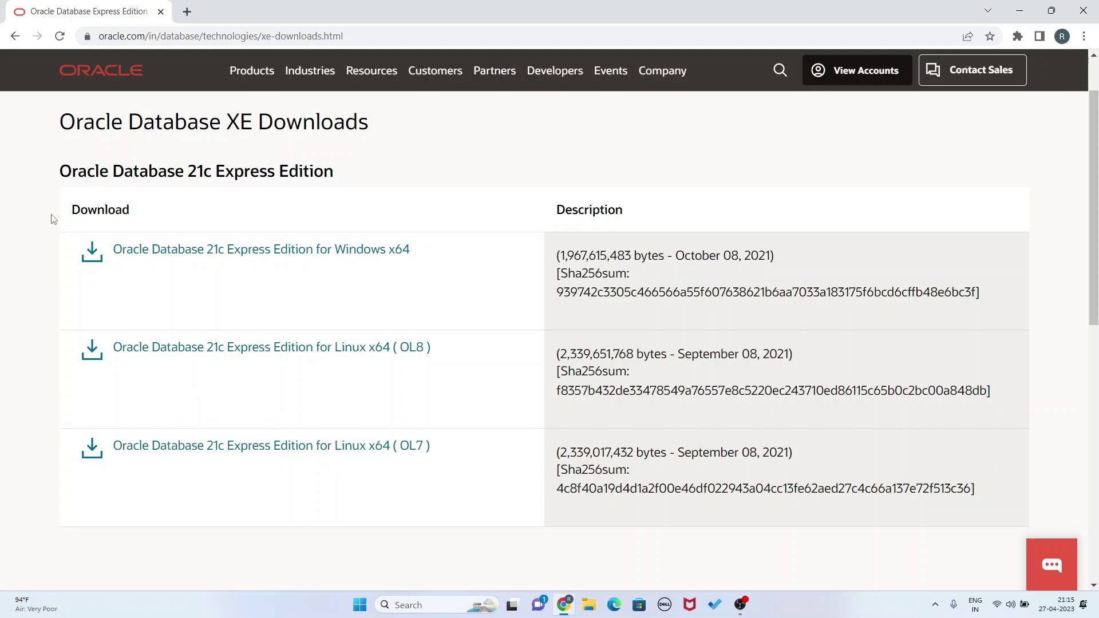
{"action": "left_click", "coordinate": [288, 251]}
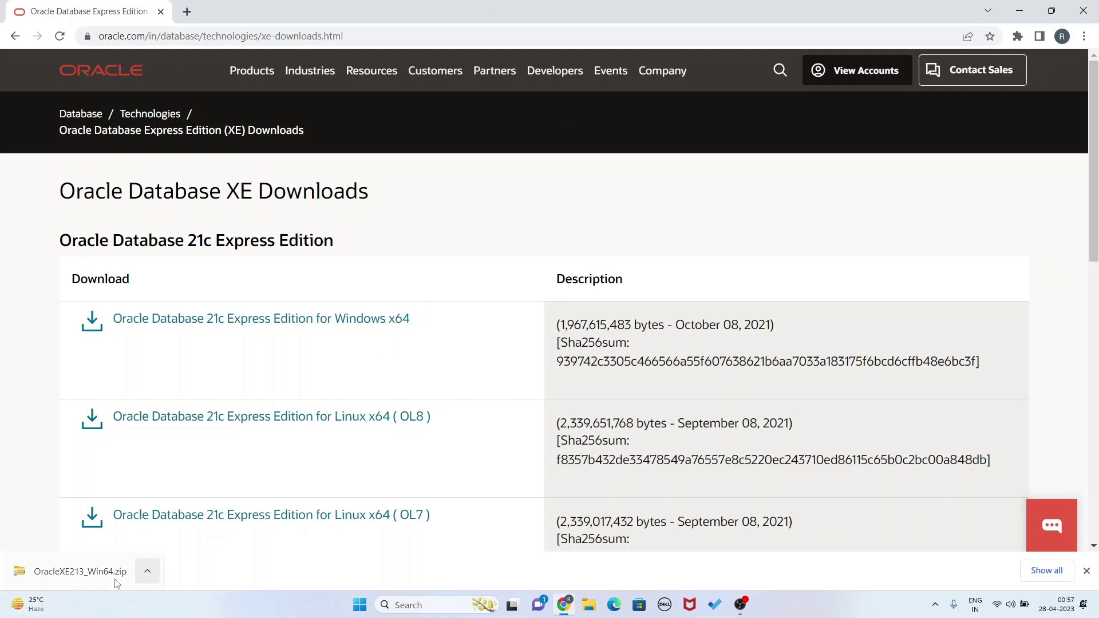
Extract OracleXE213_Win64.zip into Downloads using WinRAR's Extract Here
{"action": "left_click", "coordinate": [146, 571]}
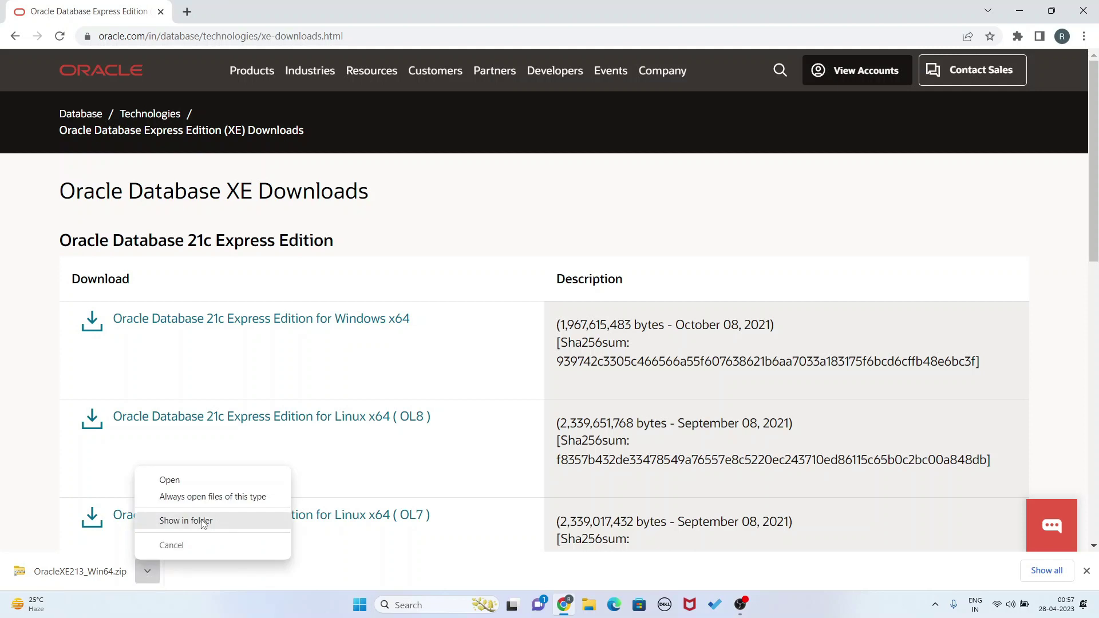
{"action": "left_click", "coordinate": [186, 520]}
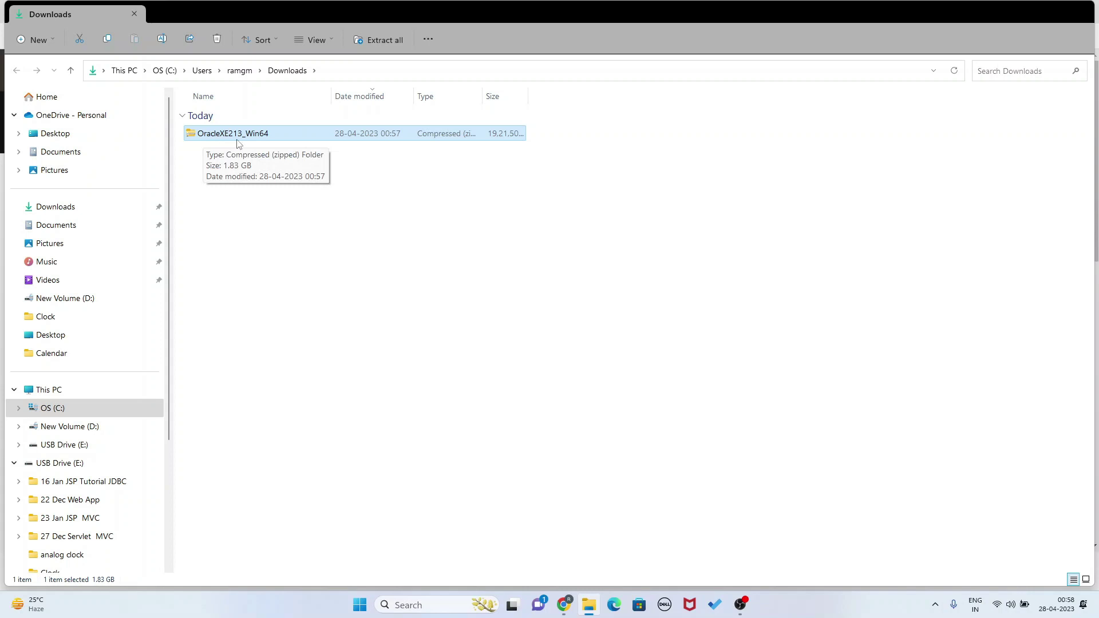
{"action": "right_click", "coordinate": [285, 137]}
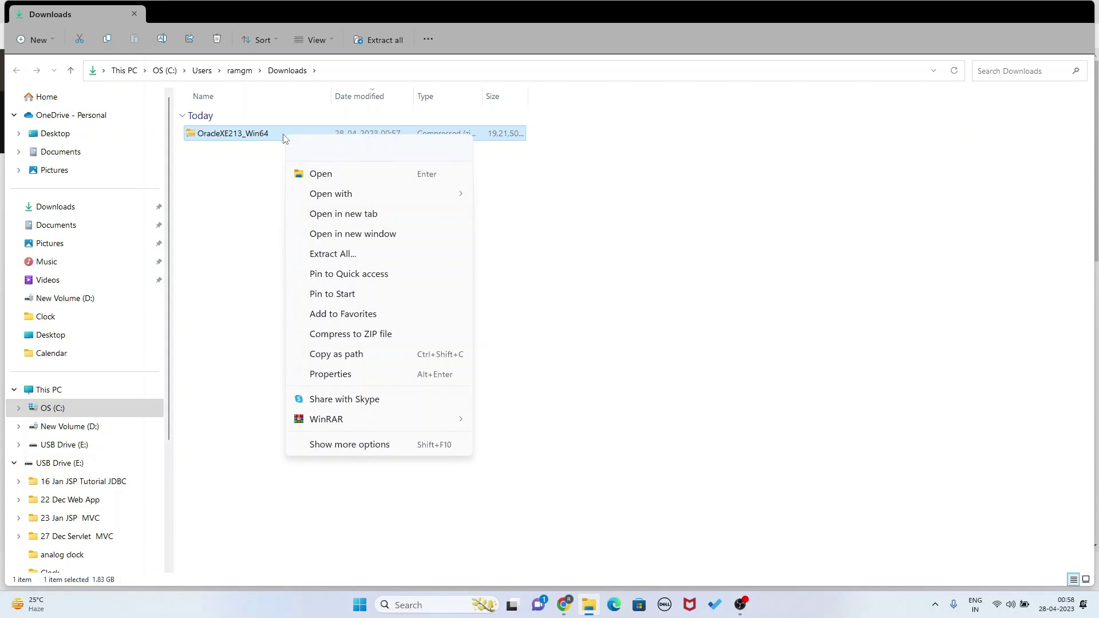
{"action": "mouse_move", "coordinate": [326, 419]}
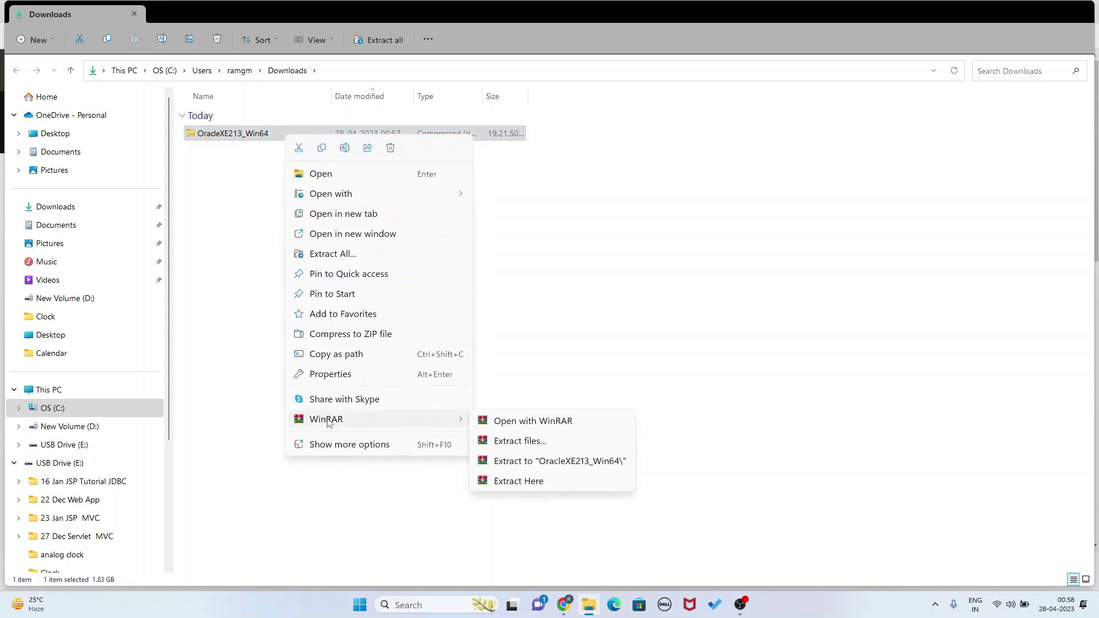
{"action": "left_click", "coordinate": [518, 480]}
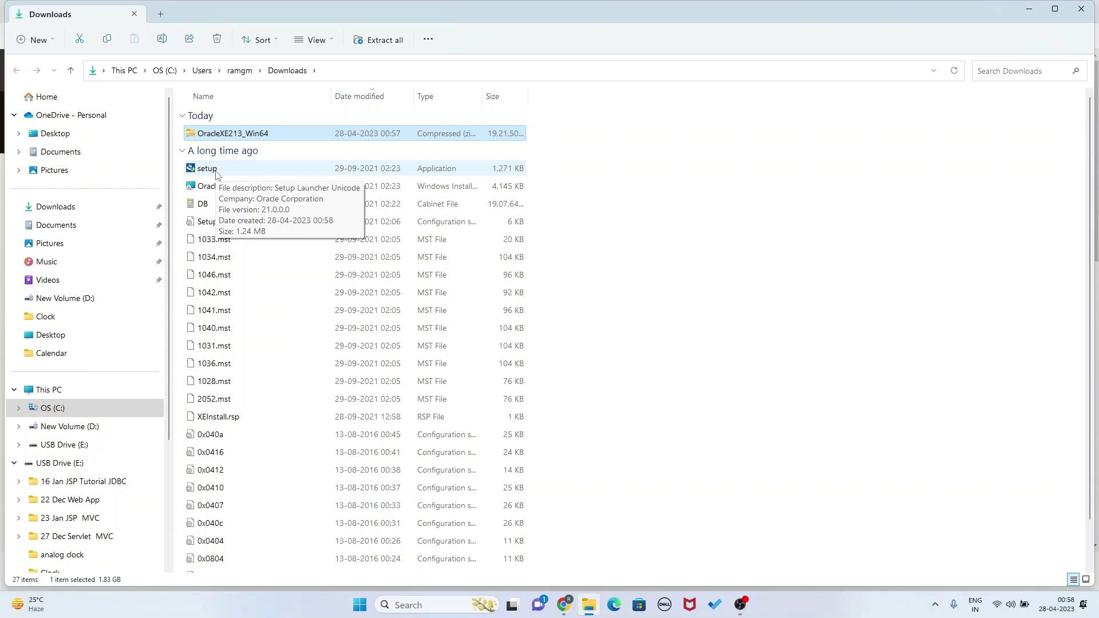
Run Oracle XE setup, accept the license terms and keep the default destination folder
{"action": "double_click", "coordinate": [206, 168]}
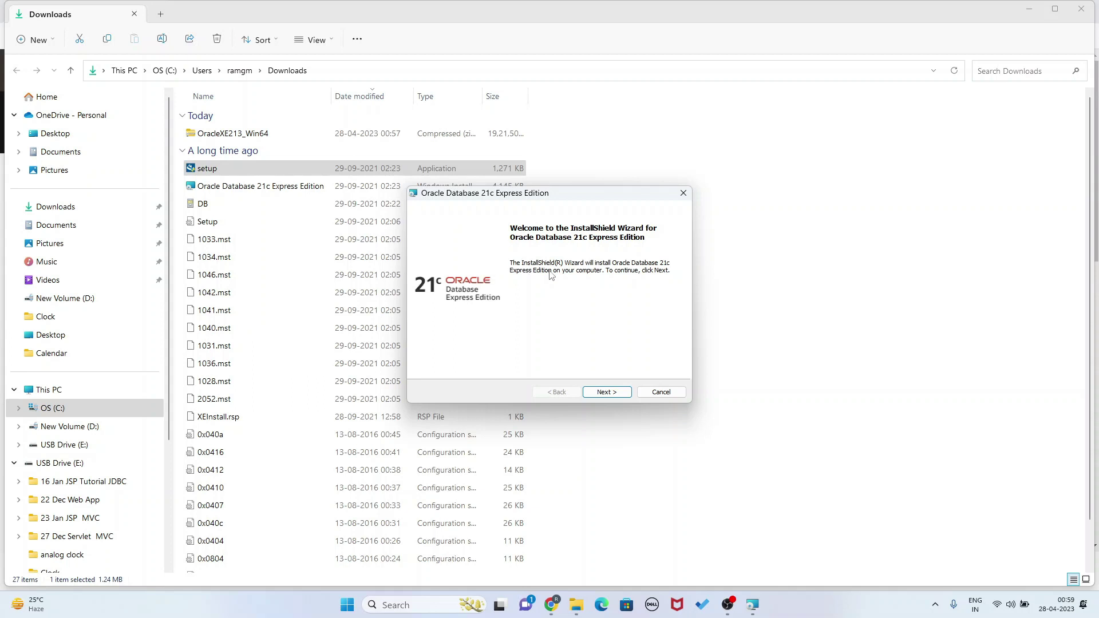
{"action": "left_click", "coordinate": [607, 392]}
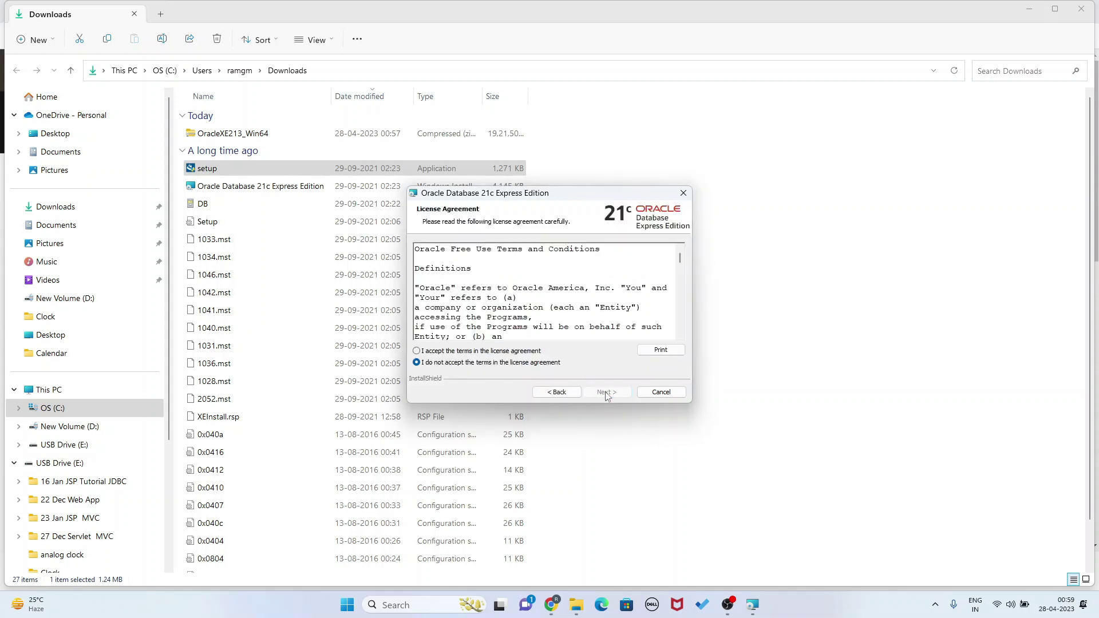
{"action": "left_click", "coordinate": [418, 351]}
{"action": "left_click", "coordinate": [614, 395]}
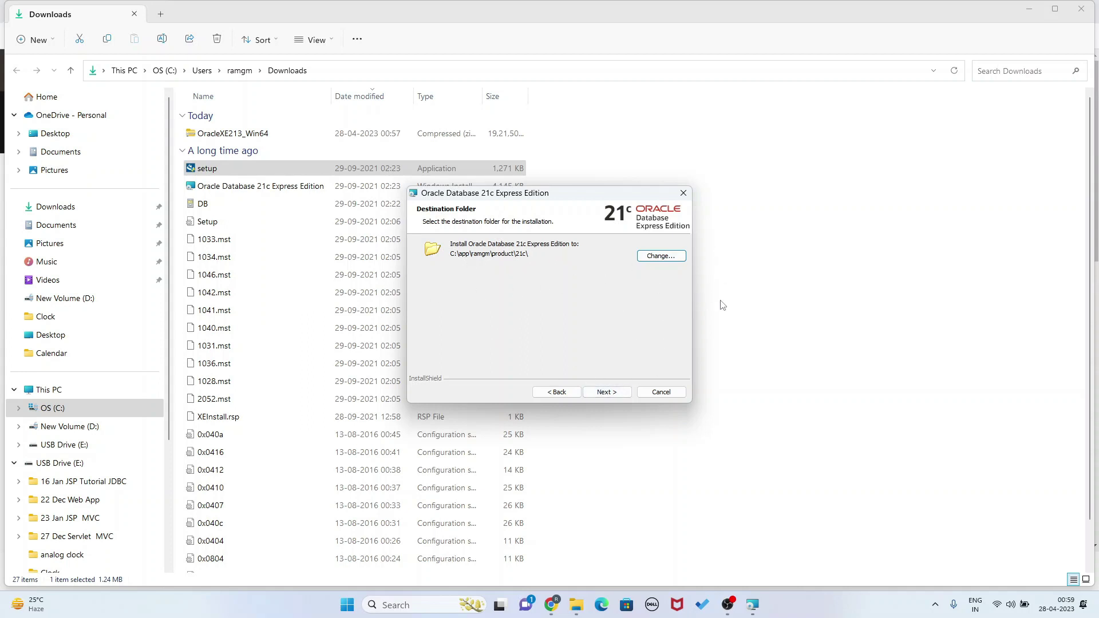
{"action": "left_click", "coordinate": [605, 392]}
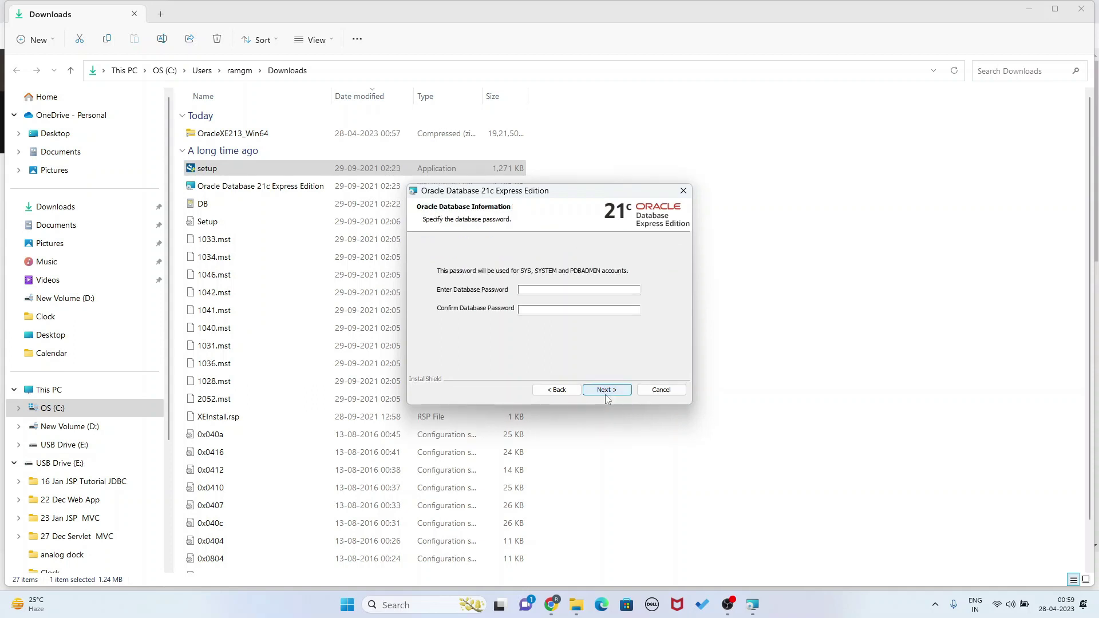
Enter and confirm the database administrator password, moving on to the installation summary
{"action": "left_click", "coordinate": [529, 290]}
{"action": "left_click", "coordinate": [606, 390]}
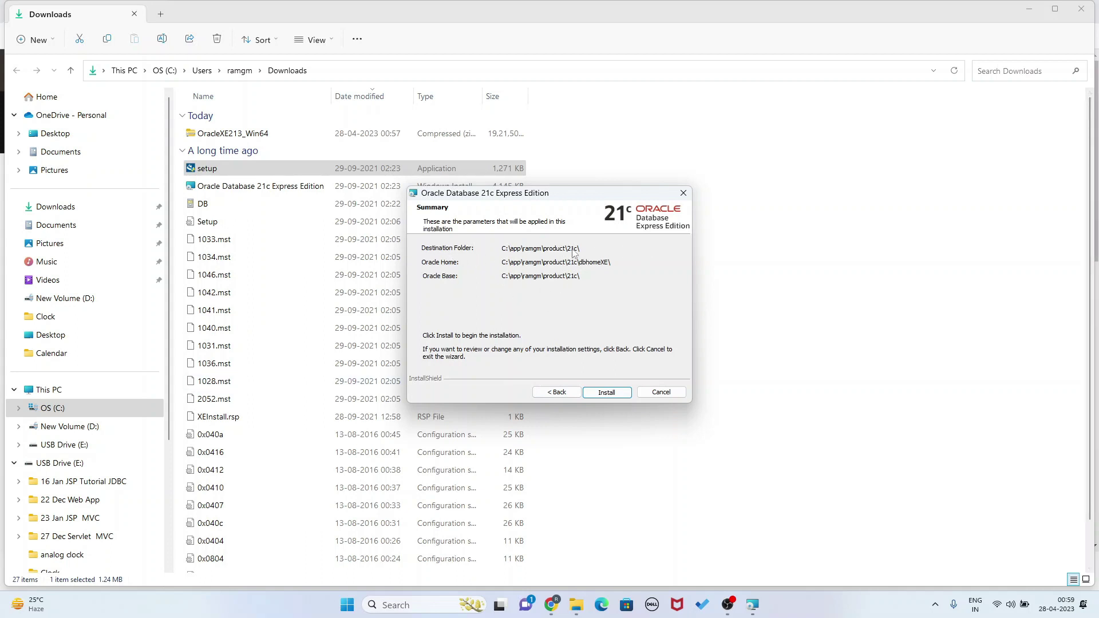
Start the Oracle Database 21c XE install and wait for the success page
{"action": "left_click", "coordinate": [607, 392]}
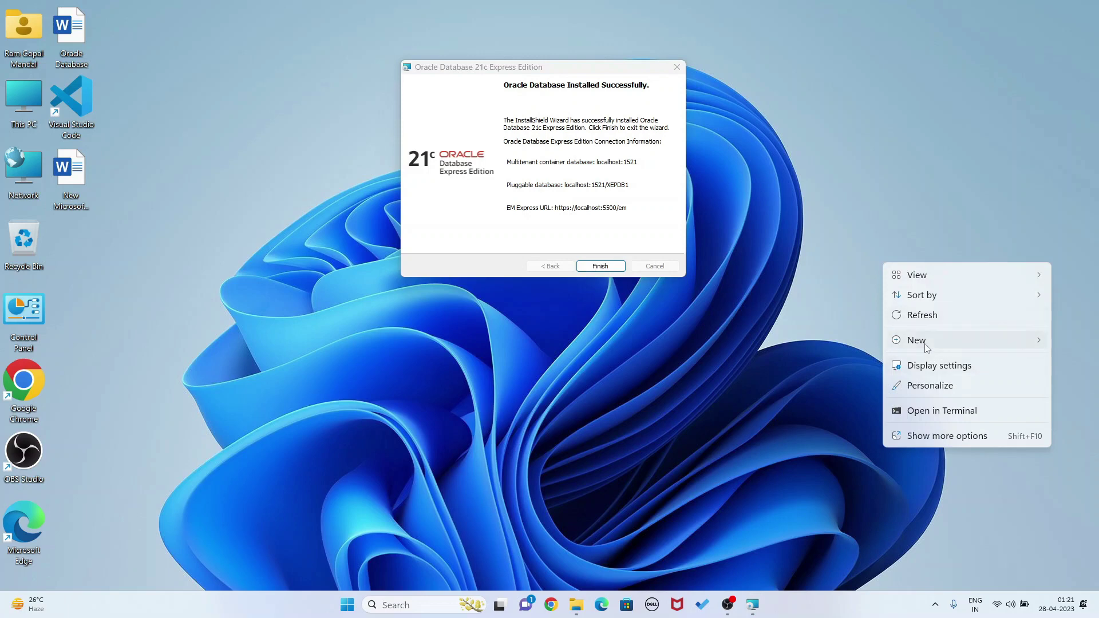
{"action": "mouse_move", "coordinate": [917, 341]}
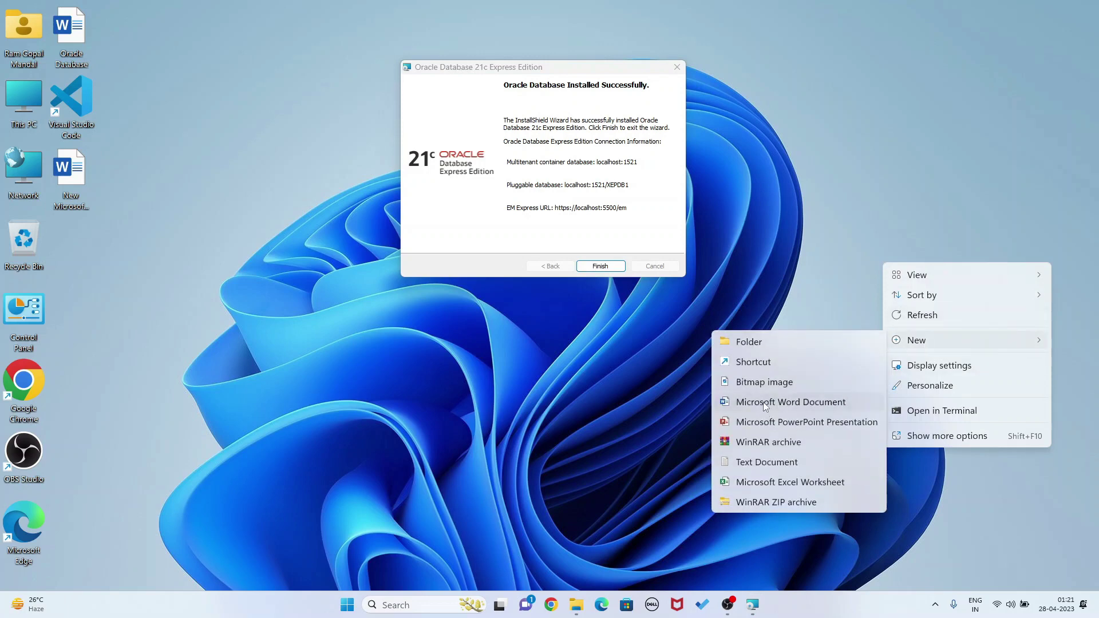
Paste the Oracle success screenshot into a new desktop Word document, then close the installer
{"action": "left_click", "coordinate": [791, 402]}
{"action": "key", "text": "Return"}
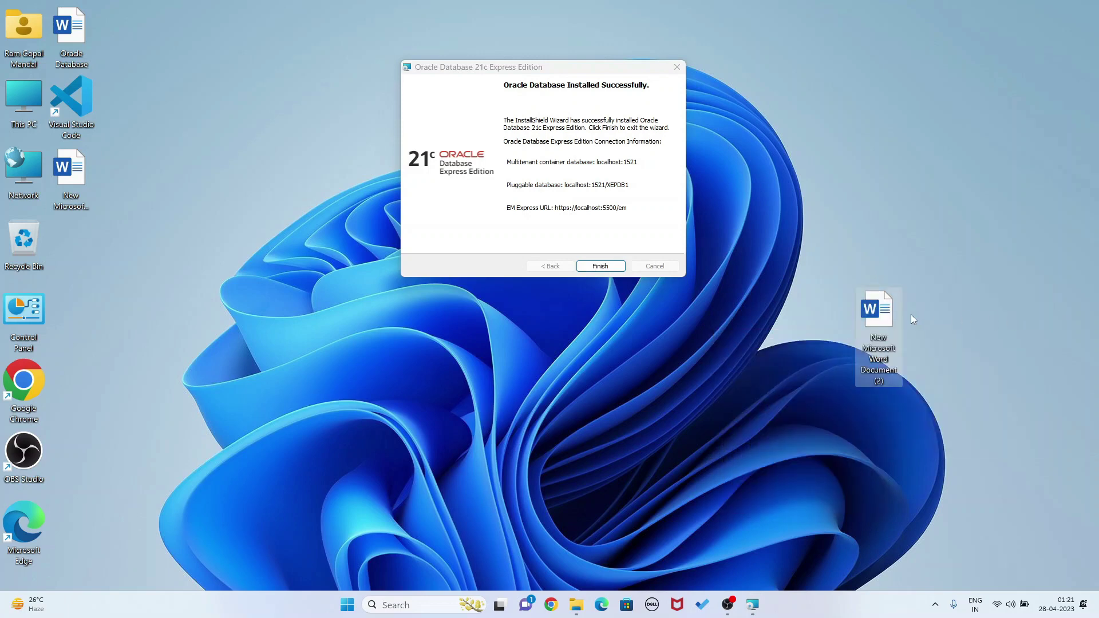
{"action": "double_click", "coordinate": [884, 313]}
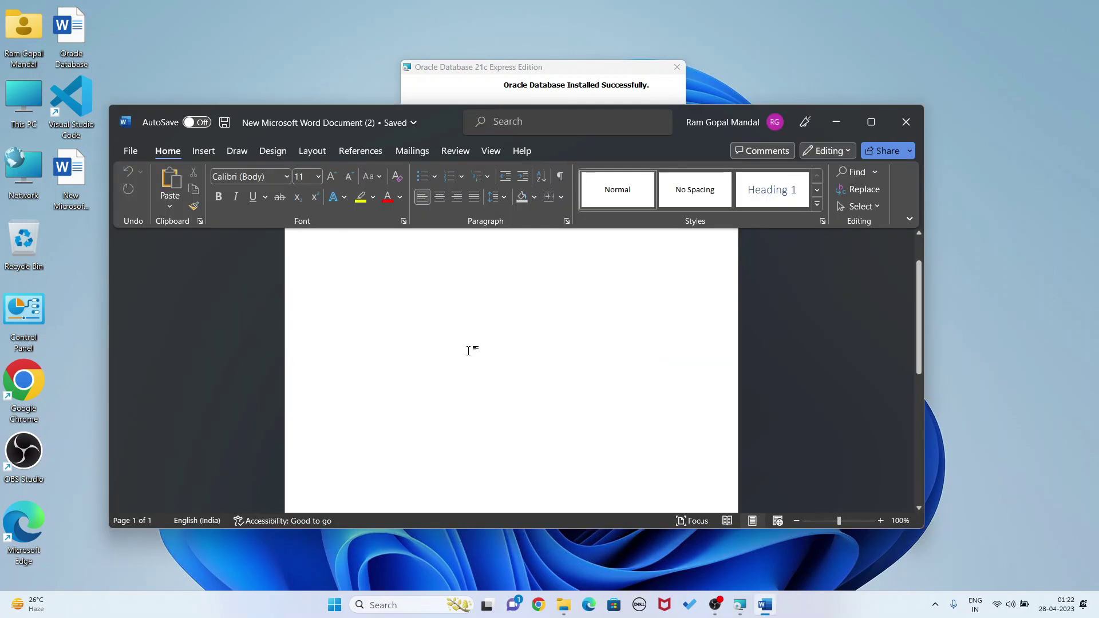
{"action": "key", "text": "ctrl+v"}
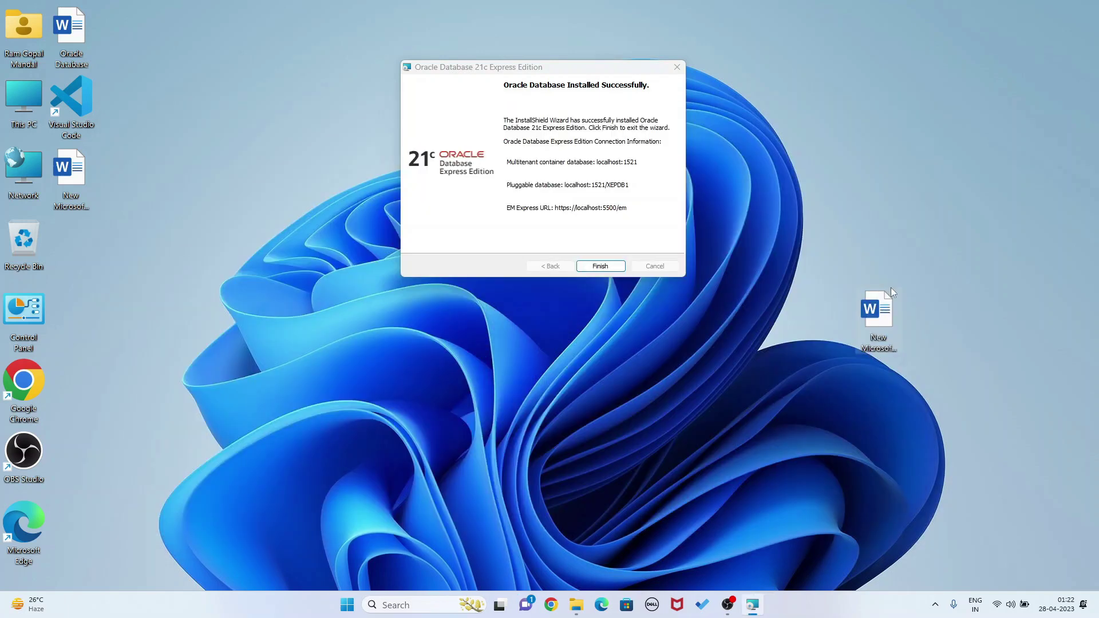
{"action": "left_click_drag", "start_coordinate": [884, 318], "coordinate": [1019, 103]}
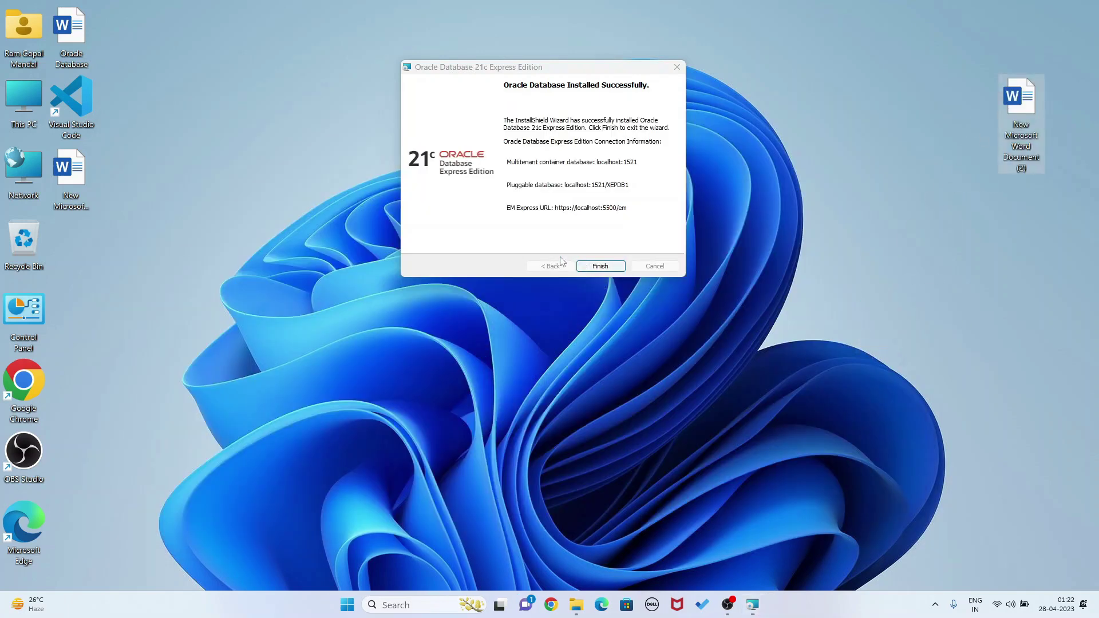
{"action": "left_click", "coordinate": [601, 266]}
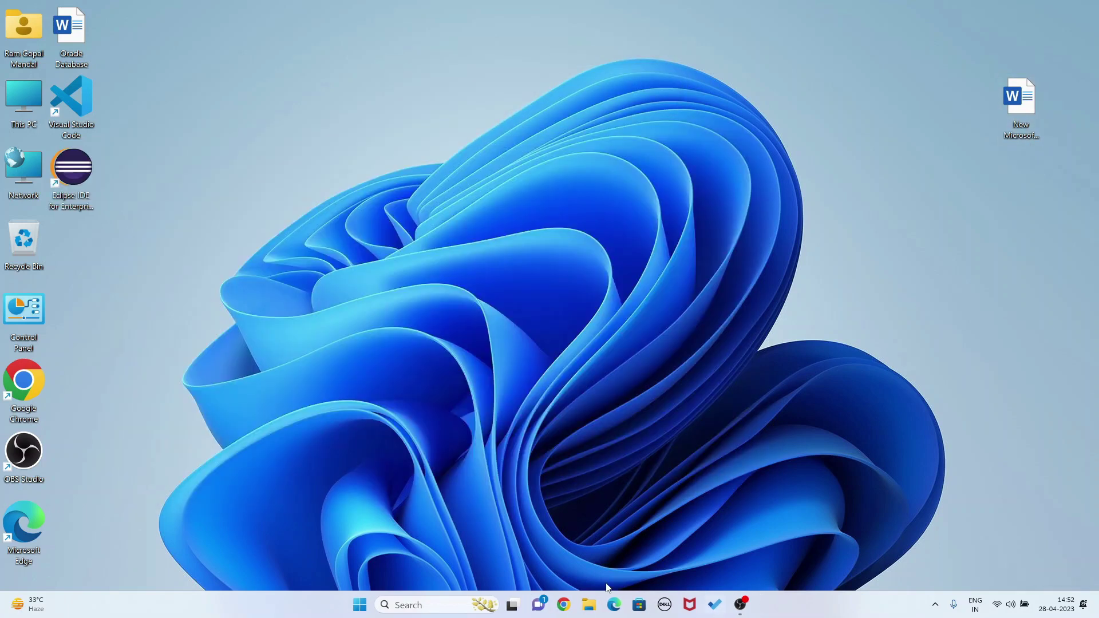
Launch SQL Plus from the Oracle - OraDB21Home2 folder in Start's All apps
{"action": "left_click", "coordinate": [360, 604]}
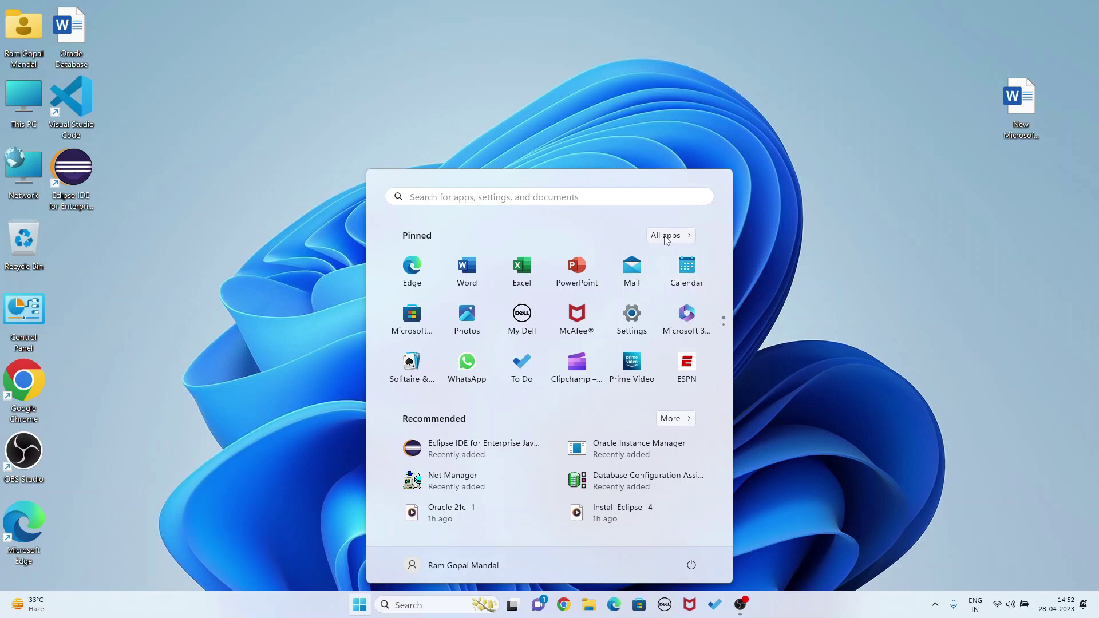
{"action": "left_click", "coordinate": [665, 239]}
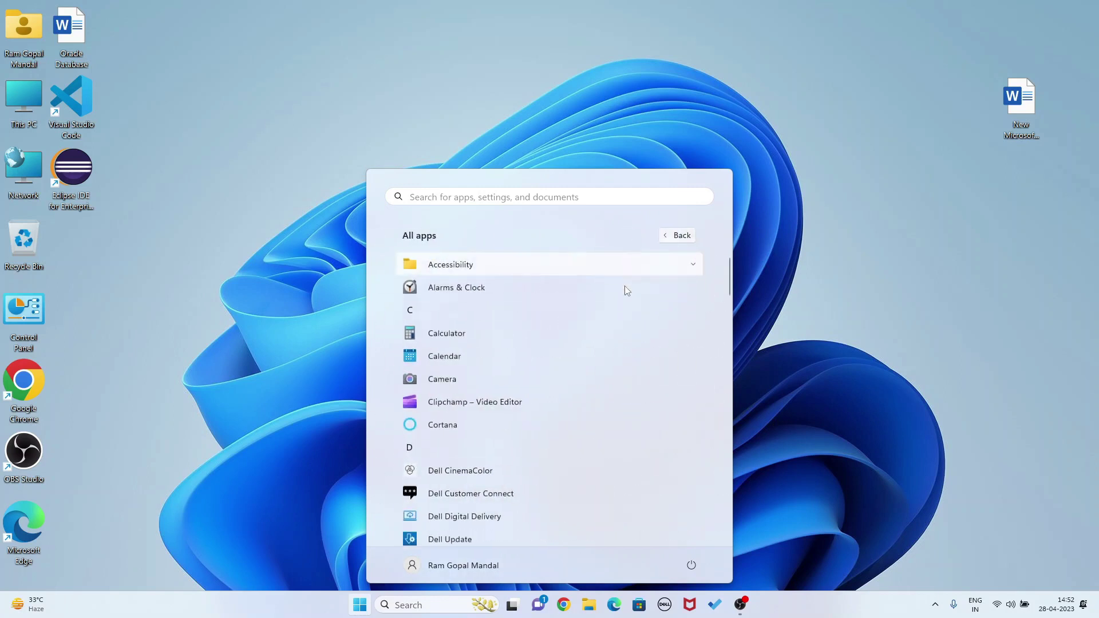
{"action": "scroll", "coordinate": [625, 290], "scroll_direction": "down", "scroll_amount": 3}
{"action": "scroll", "coordinate": [624, 291], "scroll_direction": "down", "scroll_amount": 3}
{"action": "scroll", "coordinate": [624, 290], "scroll_direction": "down", "scroll_amount": 3}
{"action": "scroll", "coordinate": [624, 290], "scroll_direction": "down", "scroll_amount": 3}
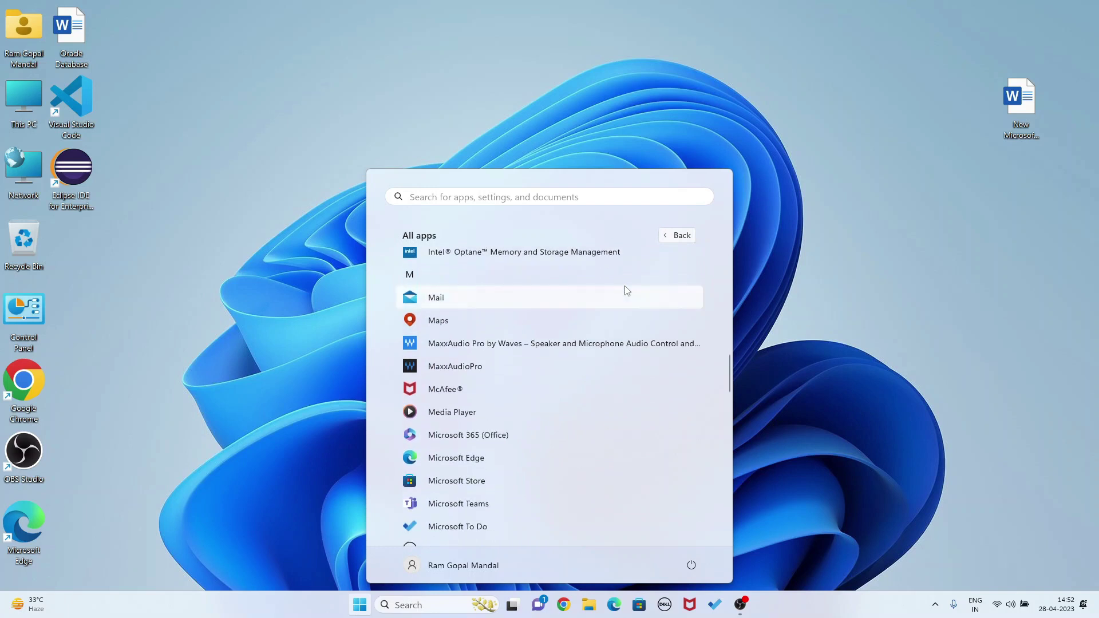
{"action": "scroll", "coordinate": [624, 290], "scroll_direction": "down", "scroll_amount": 2}
{"action": "scroll", "coordinate": [624, 291], "scroll_direction": "down", "scroll_amount": 2}
{"action": "scroll", "coordinate": [624, 290], "scroll_direction": "down", "scroll_amount": 2}
{"action": "scroll", "coordinate": [624, 290], "scroll_direction": "down", "scroll_amount": 2}
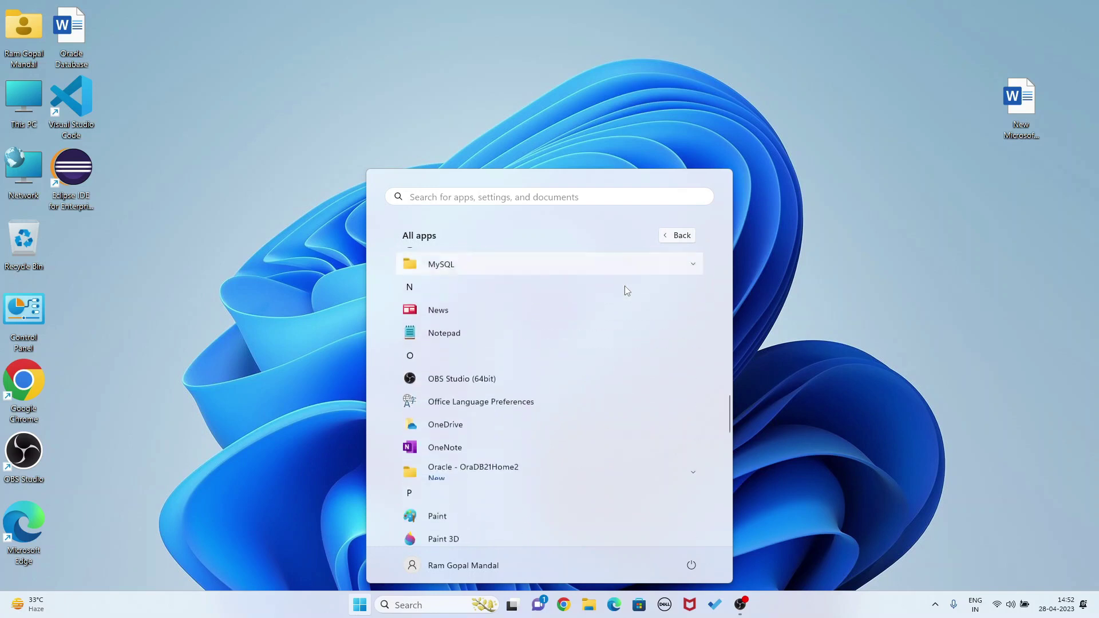
{"action": "scroll", "coordinate": [624, 290], "scroll_direction": "down", "scroll_amount": 1}
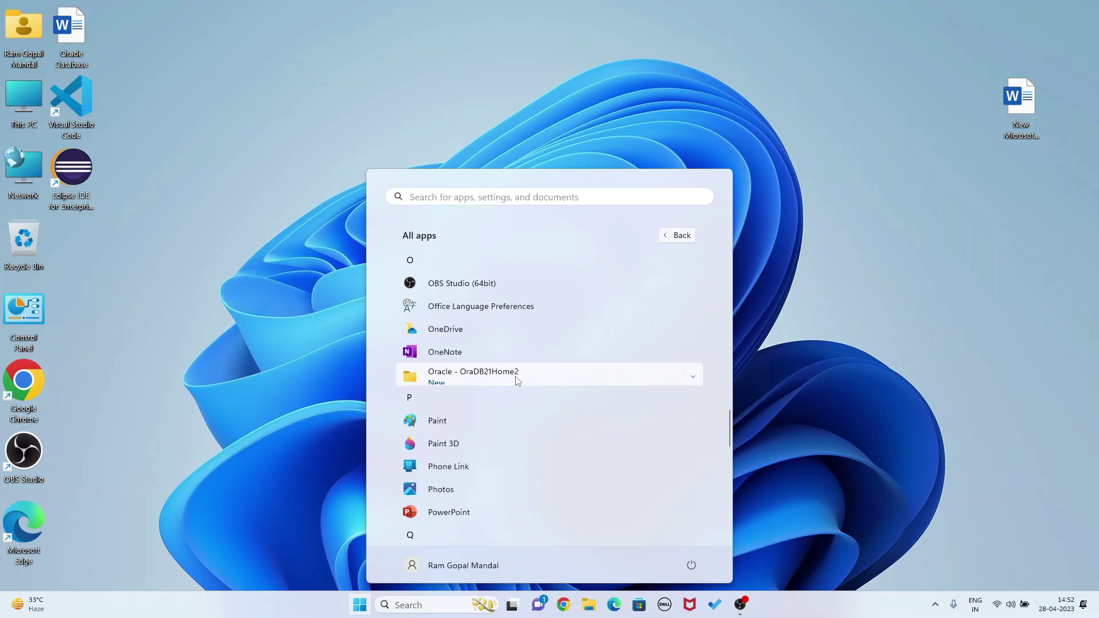
{"action": "left_click", "coordinate": [692, 377]}
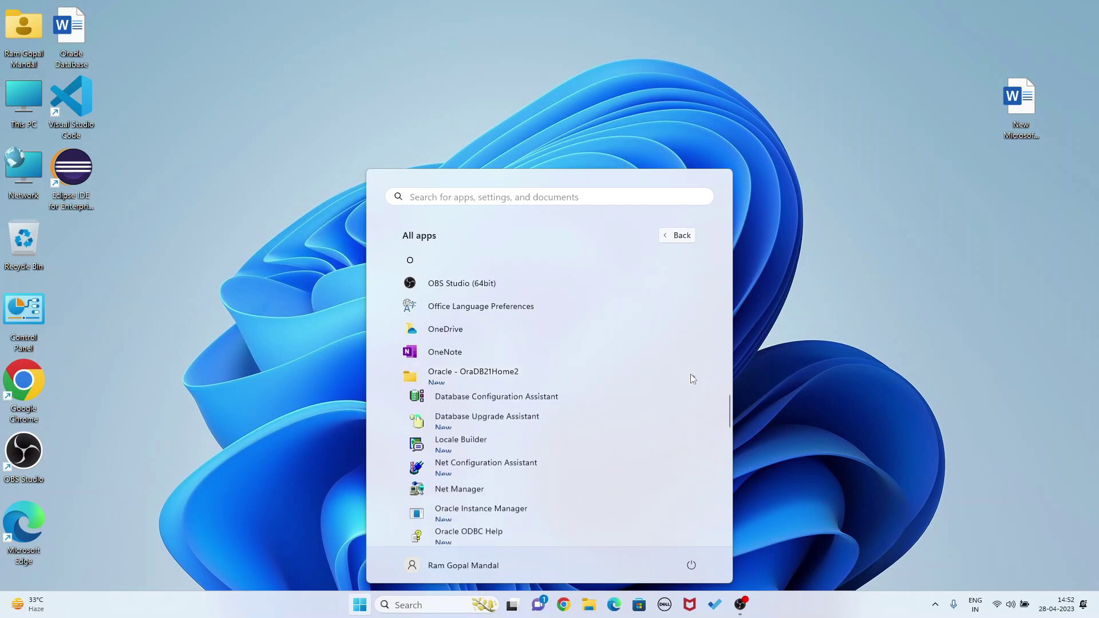
{"action": "scroll", "coordinate": [612, 448], "scroll_direction": "down", "scroll_amount": 1}
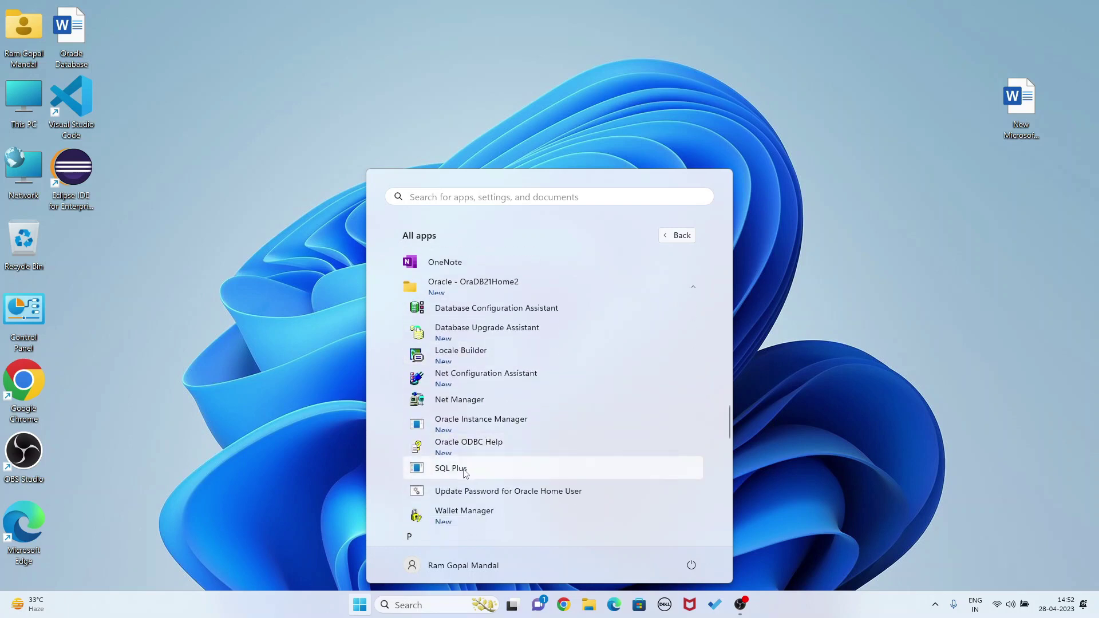
{"action": "left_click", "coordinate": [464, 470]}
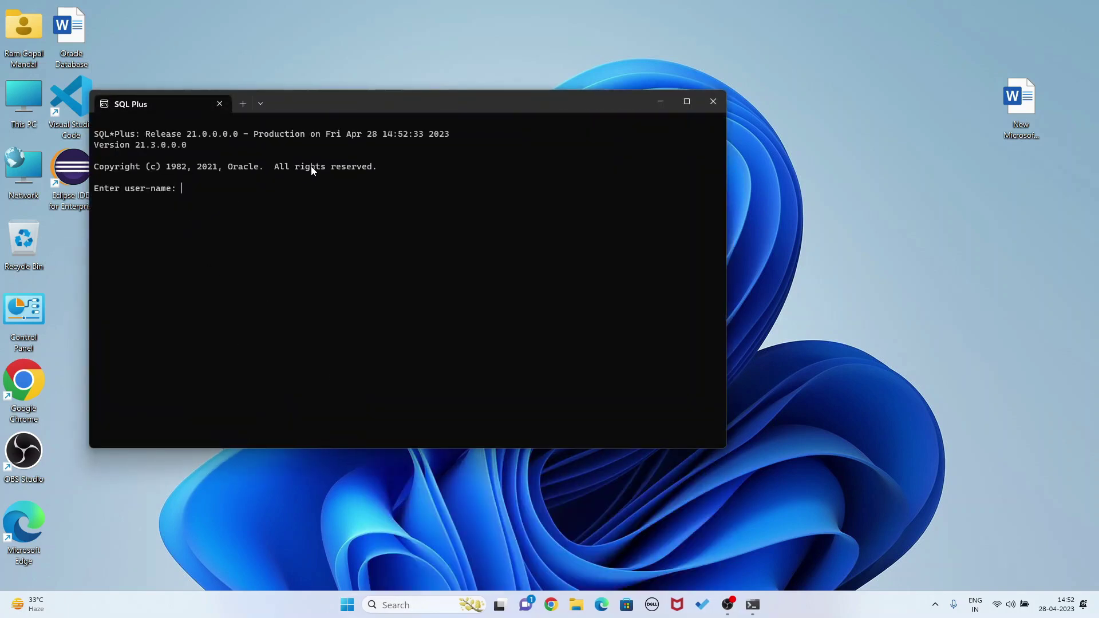
{"action": "type", "text": "s"}
{"action": "type", "text": "ystem"}
Log in as system and create table Employee(eid number(4), name varchar2(20))
{"action": "key", "text": "Return"}
{"action": "key", "text": "Return"}
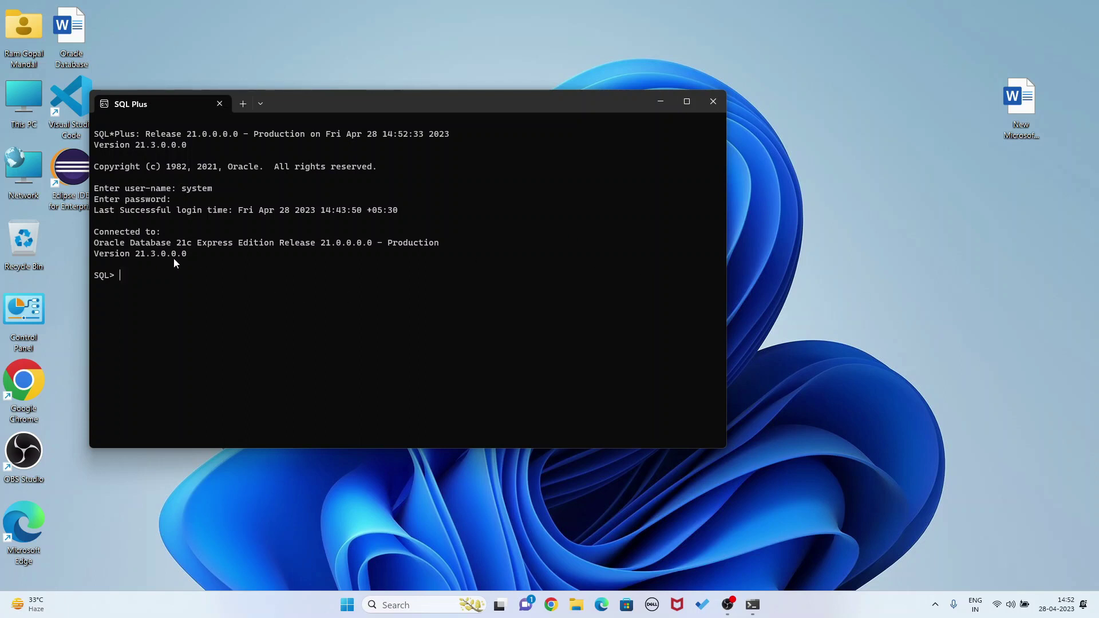
{"action": "left_click", "coordinate": [686, 102]}
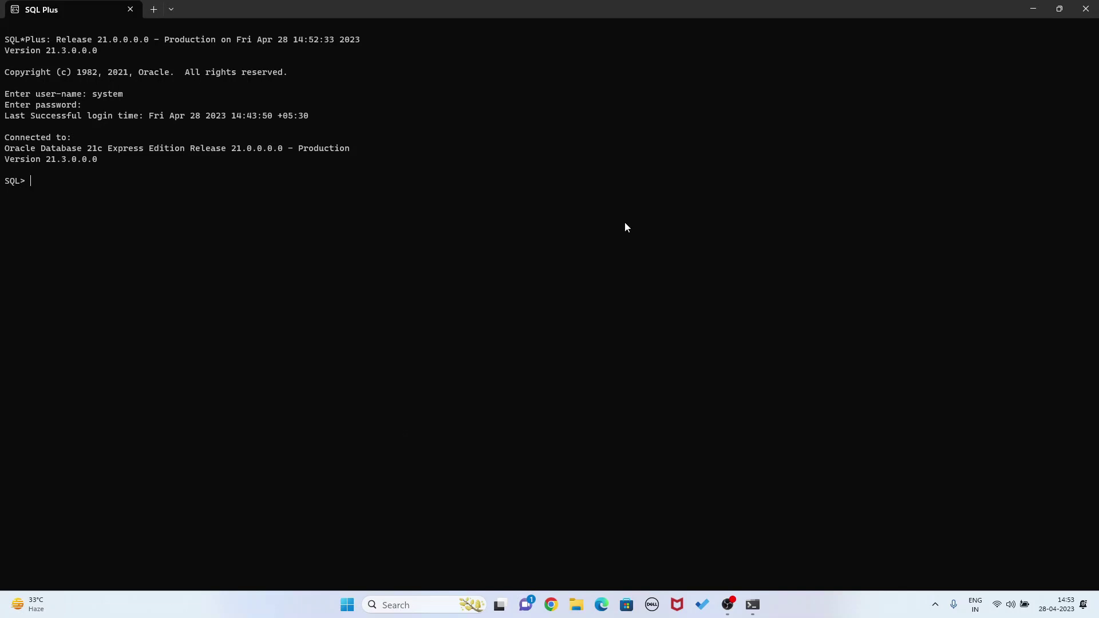
{"action": "type", "text": "create table"}
{"action": "type", "text": " Employee("}
{"action": "type", "text": "eid number"}
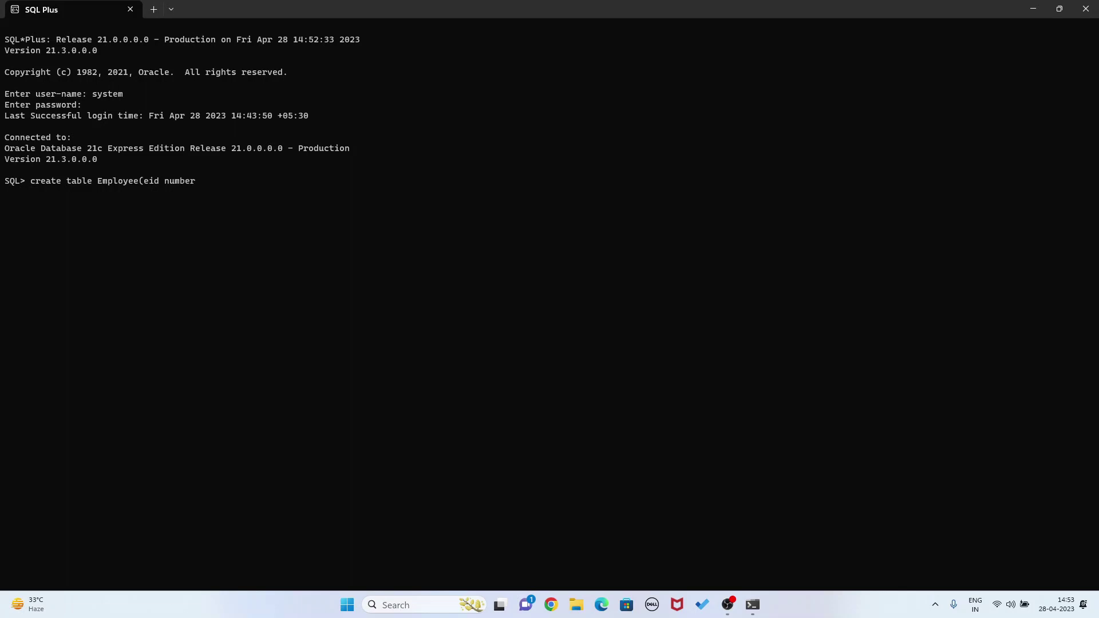
{"action": "type", "text": "("}
{"action": "type", "text": "4),"}
{"action": "type", "text": " name "}
{"action": "type", "text": "varch"}
{"action": "type", "text": "ar"}
{"action": "type", "text": "2"}
{"action": "type", "text": "("}
{"action": "type", "text": "20"}
{"action": "type", "text": ")"}
{"action": "type", "text": ")"}
{"action": "type", "text": ";"}
{"action": "key", "text": "Return"}
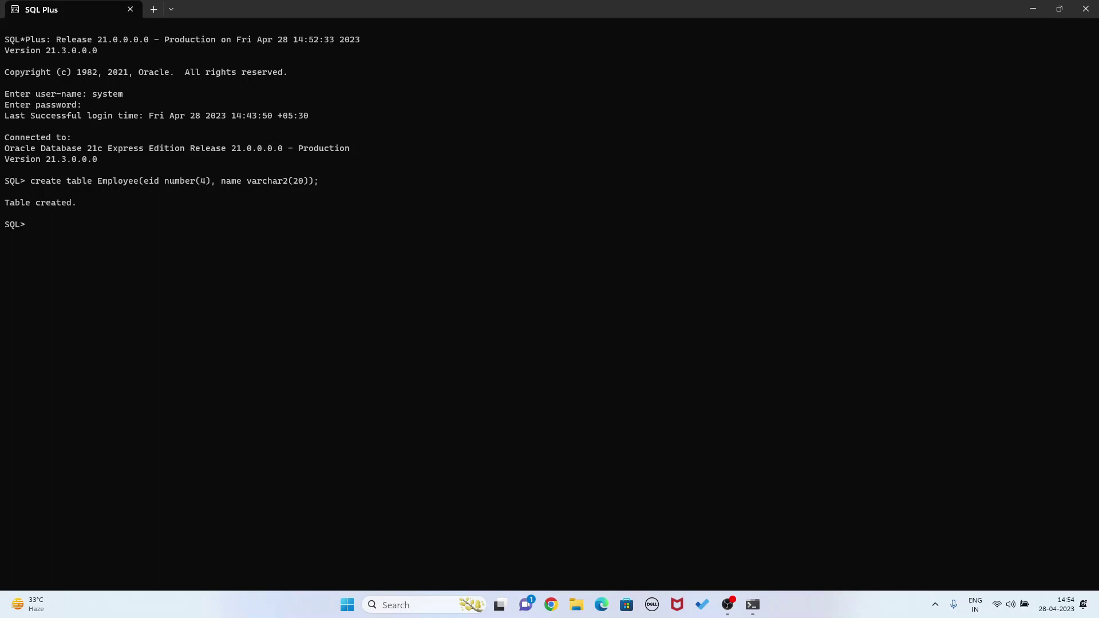
{"action": "type", "text": "desc "}
{"action": "type", "text": "Employee;"}
Run desc Employee to list EID NUMBER(4) and NAME VARCHAR2(20)
{"action": "key", "text": "Return"}
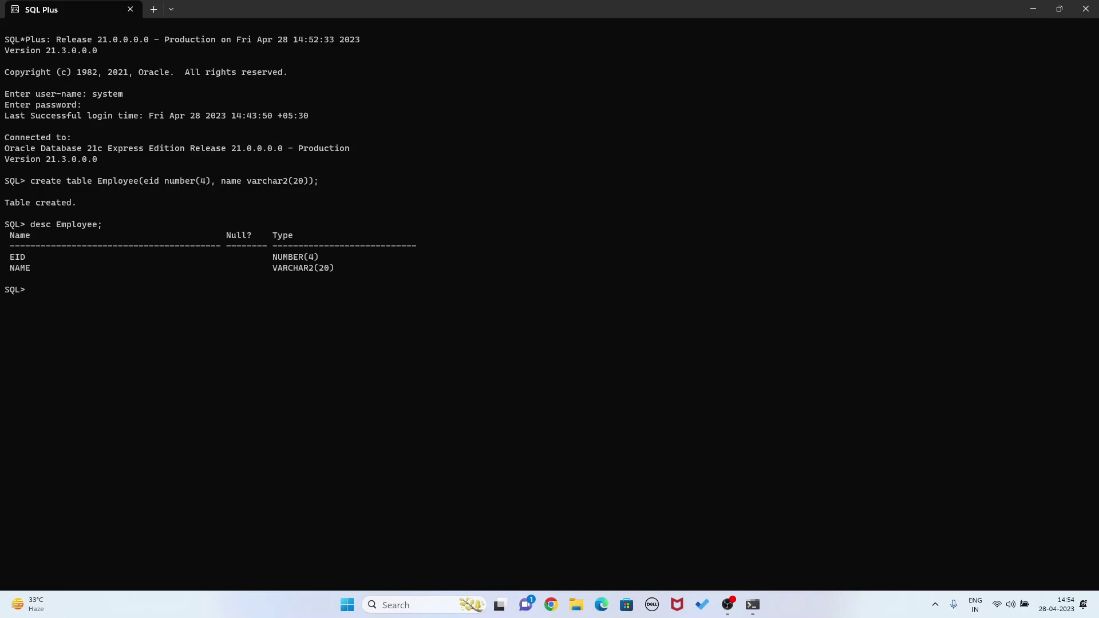
{"action": "type", "text": "insert"}
{"action": "type", "text": "into "}
{"action": "type", "text": "Employee"}
{"action": "type", "text": "values("}
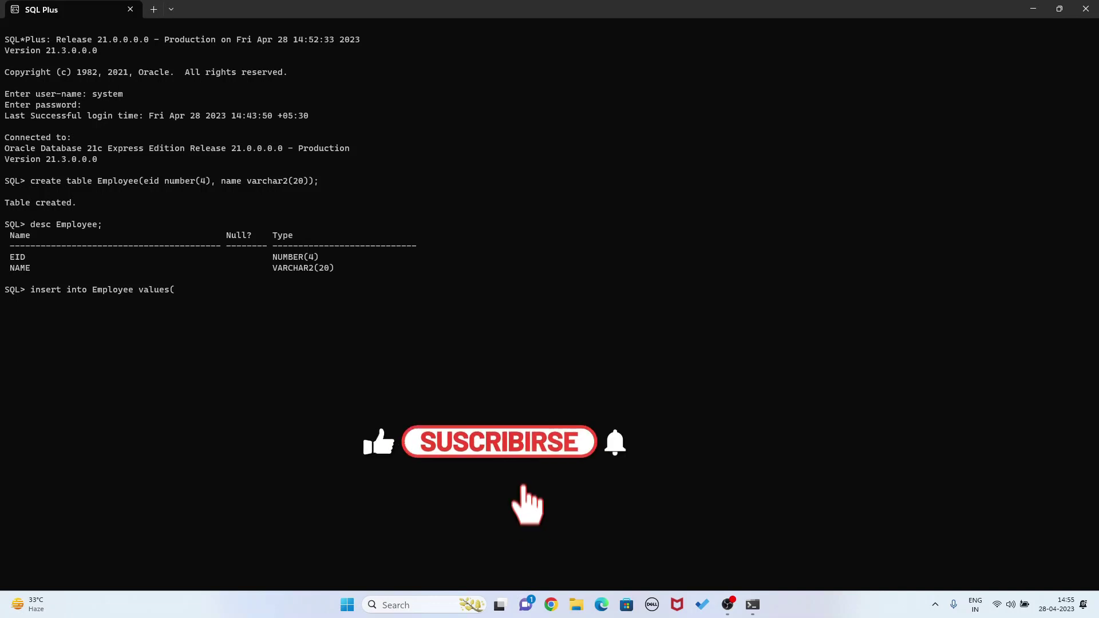
{"action": "type", "text": "101,"}
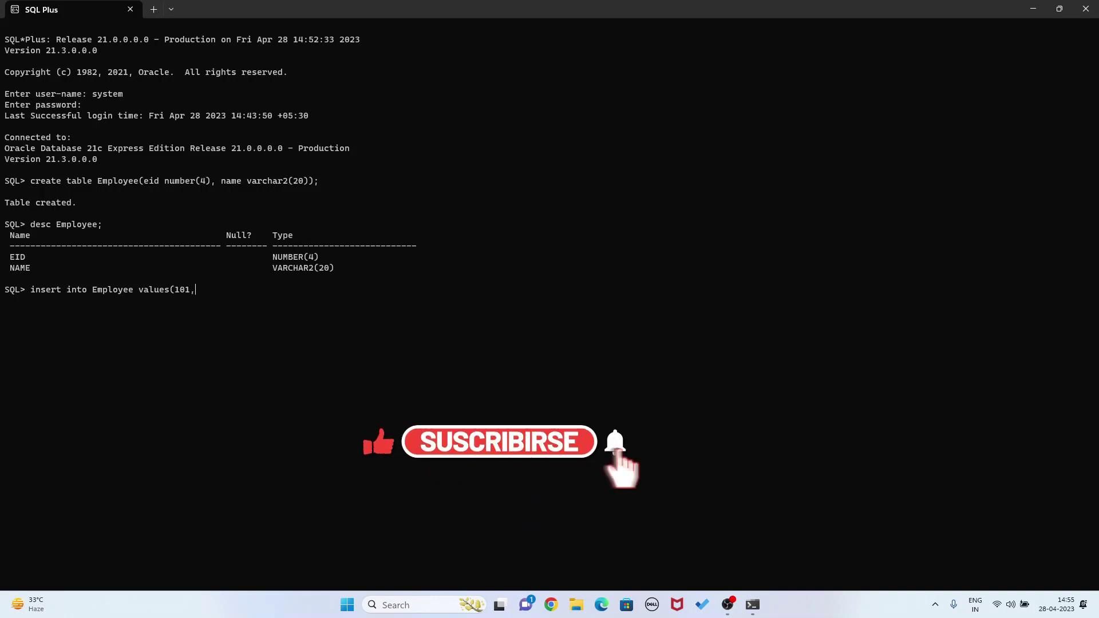
{"action": "type", "text": "'"}
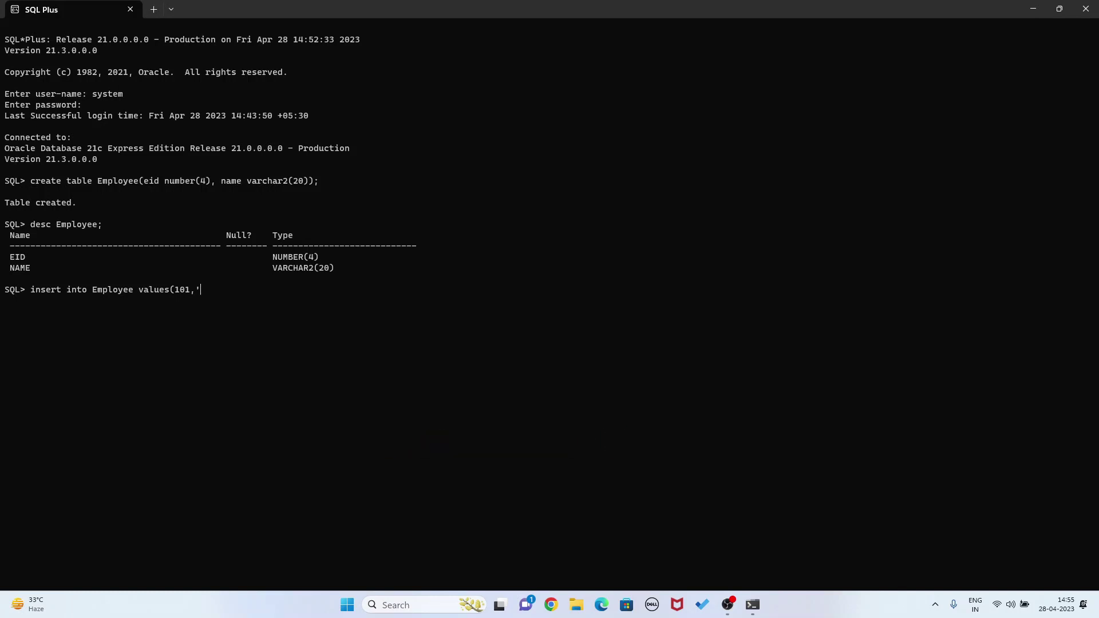
{"action": "type", "text": "Gopal')"}
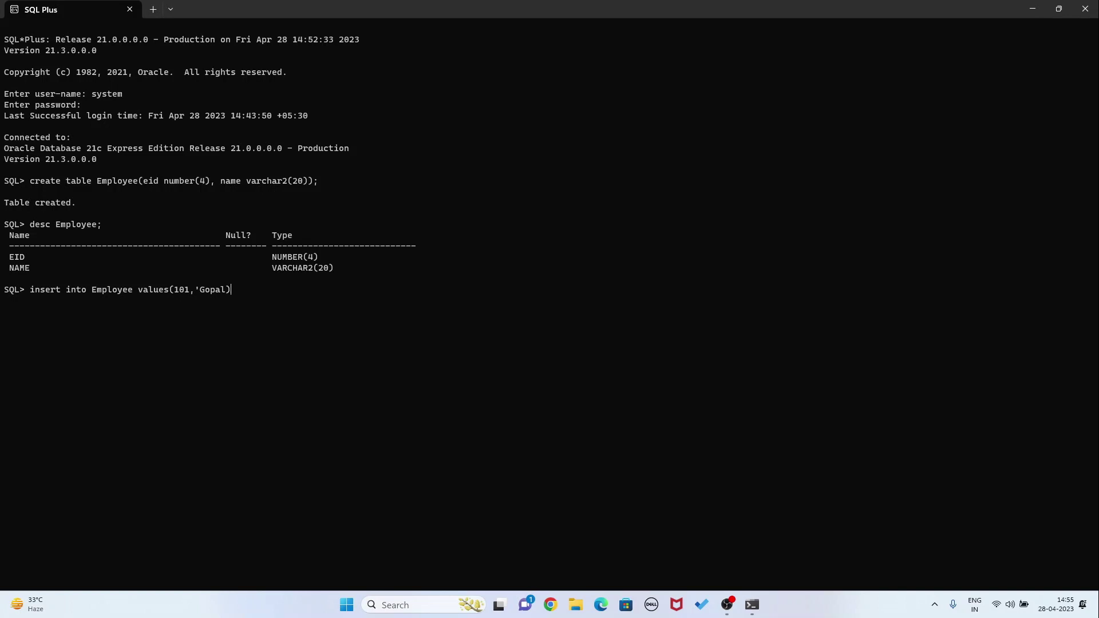
{"action": "type", "text": ";"}
Insert the row (101, 'Gopal') into Employee, with the closing quote added
{"action": "key", "text": "Return"}
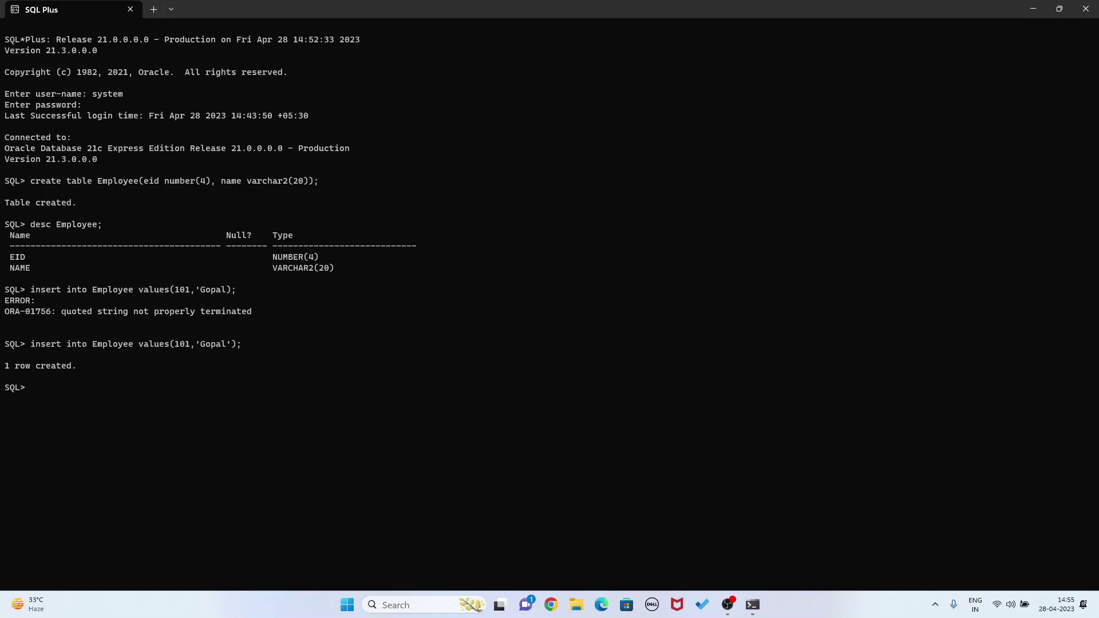
{"action": "type", "text": "select "}
{"action": "type", "text": "* "}
{"action": "type", "text": "from "}
{"action": "type", "text": "Employee"}
{"action": "type", "text": ";"}
Run select * from Employee; to show the single stored row, EID 101, Gopal
{"action": "key", "text": "Return"}
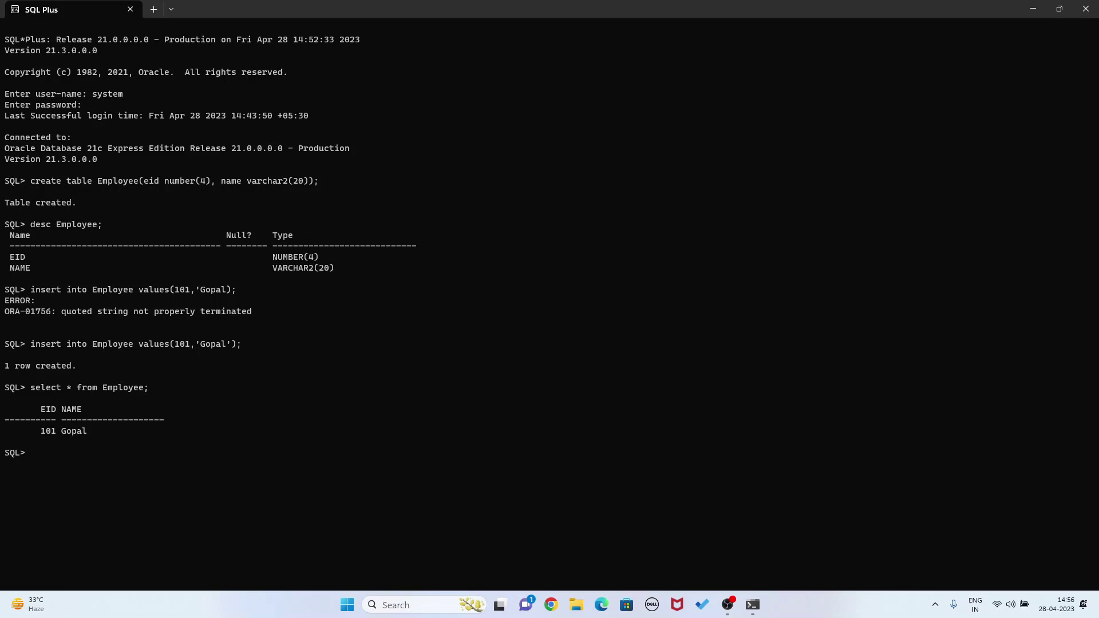
Reuse the earlier insert statement to add employee 102 Monika to the Employee table
{"action": "key", "text": "Up"}
{"action": "key", "text": "Up"}
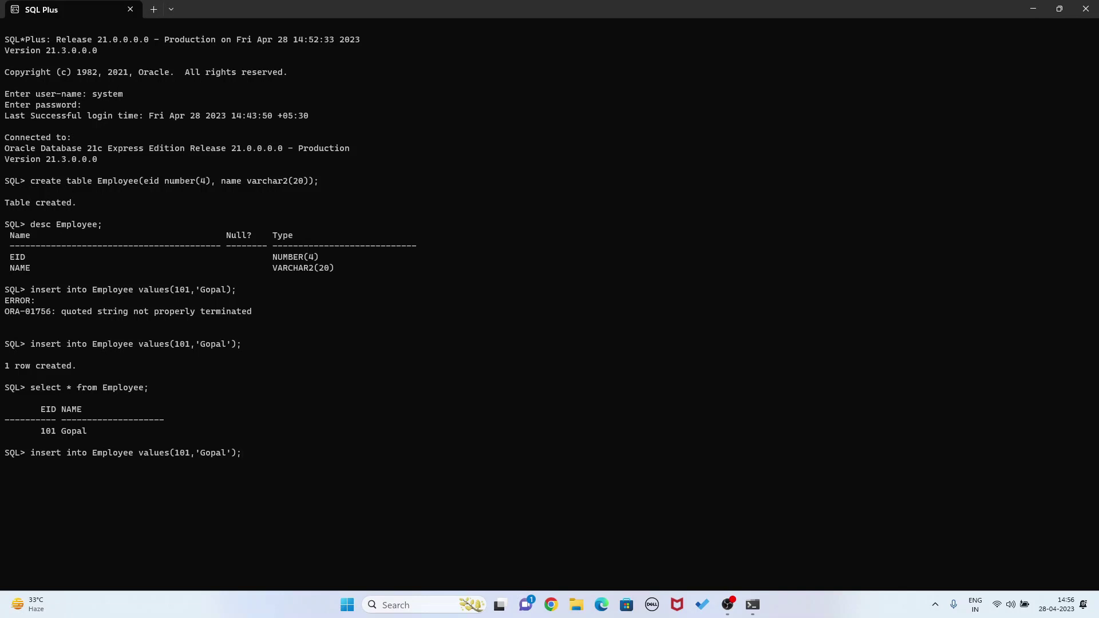
{"action": "key", "text": "Left"}
{"action": "key", "text": "Left"}
{"action": "key", "text": "Left"}
{"action": "key", "text": "BackSpace"}
{"action": "type", "text": "2"}
{"action": "key", "text": "Return"}
Re-run select * from Employee; to list rows 101 Gopal and 102 Monika
{"action": "key", "text": "Up"}
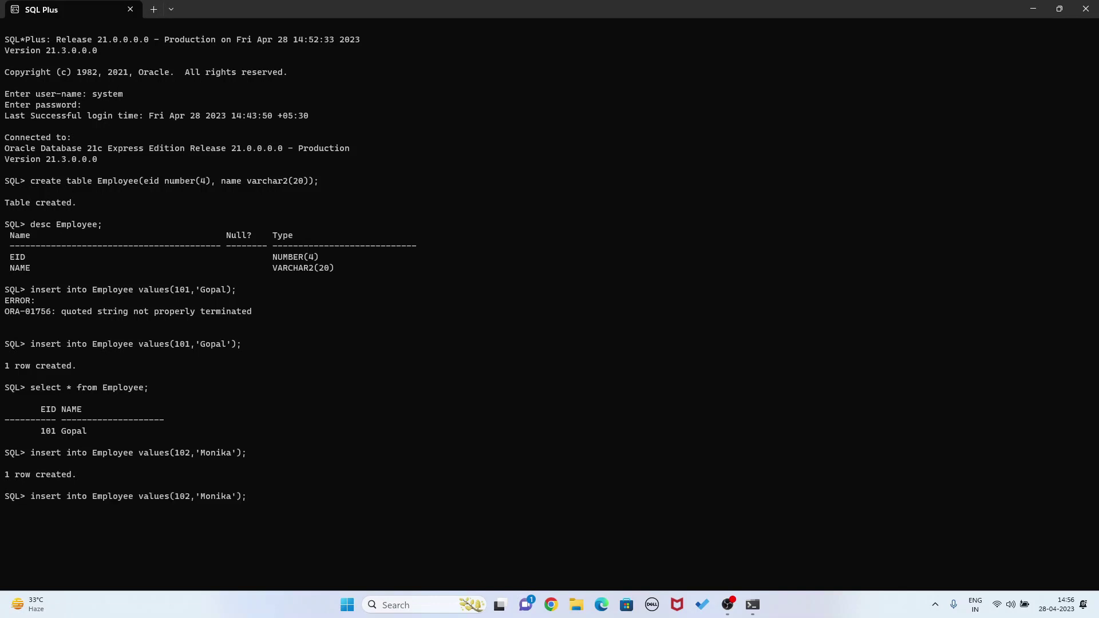
{"action": "key", "text": "Up"}
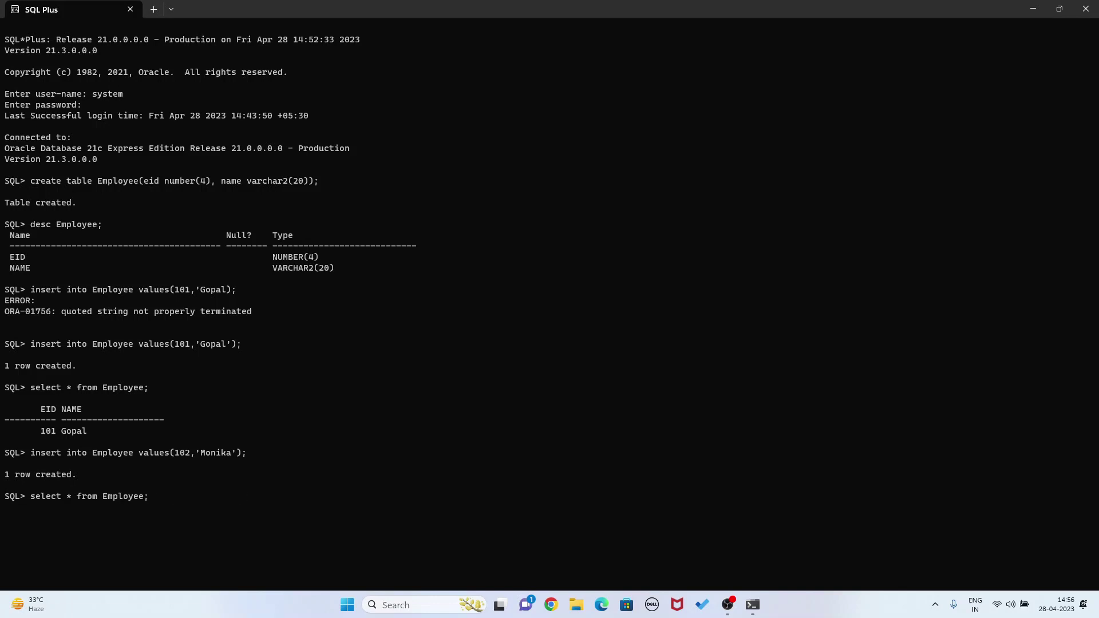
{"action": "key", "text": "Return"}
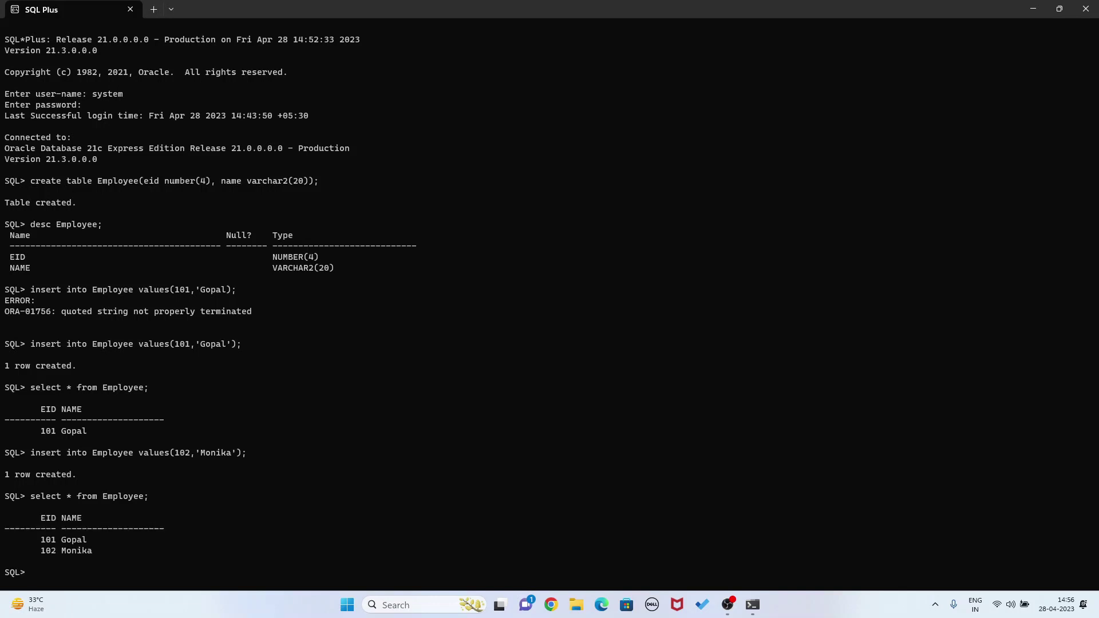